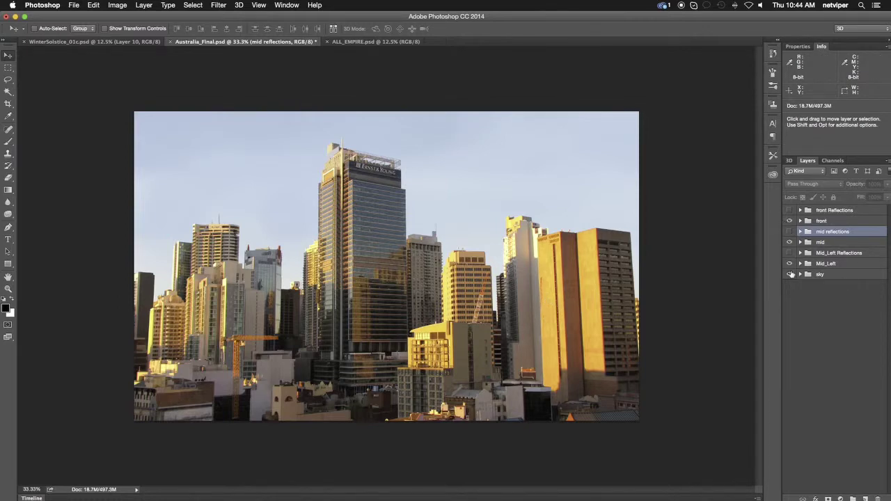
Hide the sky group in Australia_Final.psd so the buildings sit over transparency.
{"action": "left_click", "coordinate": [789, 274]}
Check the front, mid and Mid_Left groups, leave mid hidden, and zoom into the left building cluster.
{"action": "left_click", "coordinate": [790, 221]}
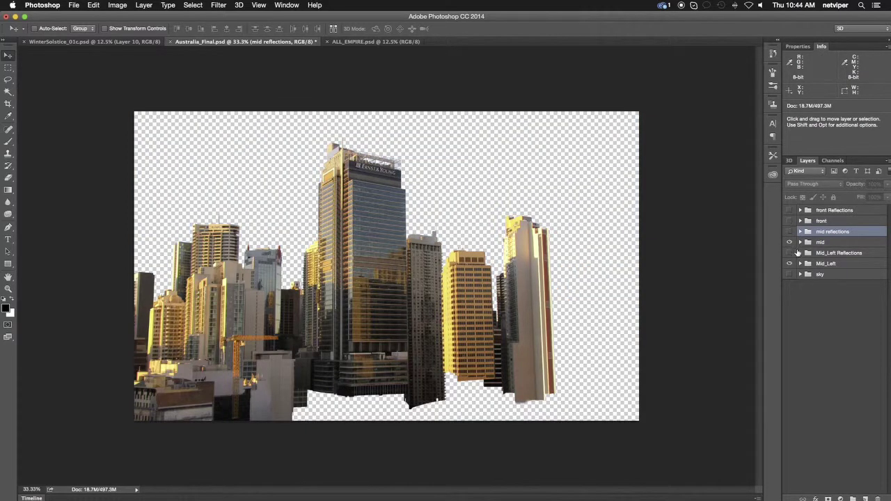
{"action": "left_click", "coordinate": [789, 241]}
{"action": "left_click", "coordinate": [789, 265]}
{"action": "left_click", "coordinate": [789, 265]}
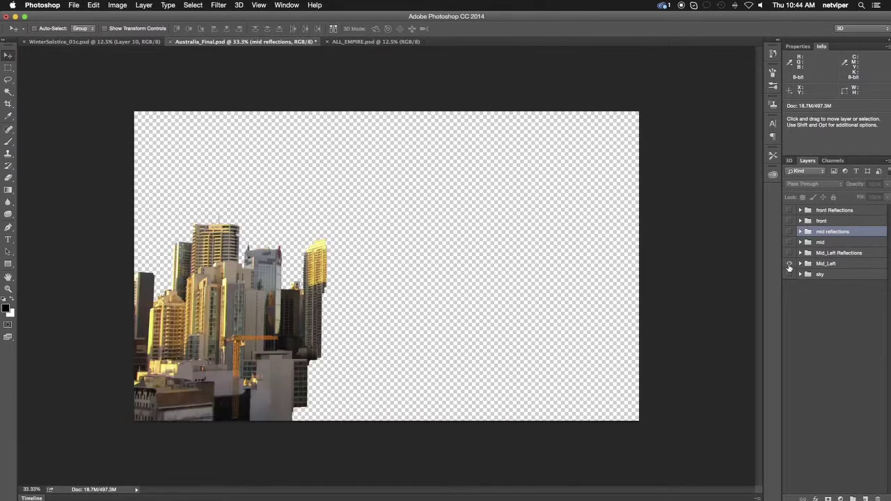
{"action": "left_click", "coordinate": [789, 242]}
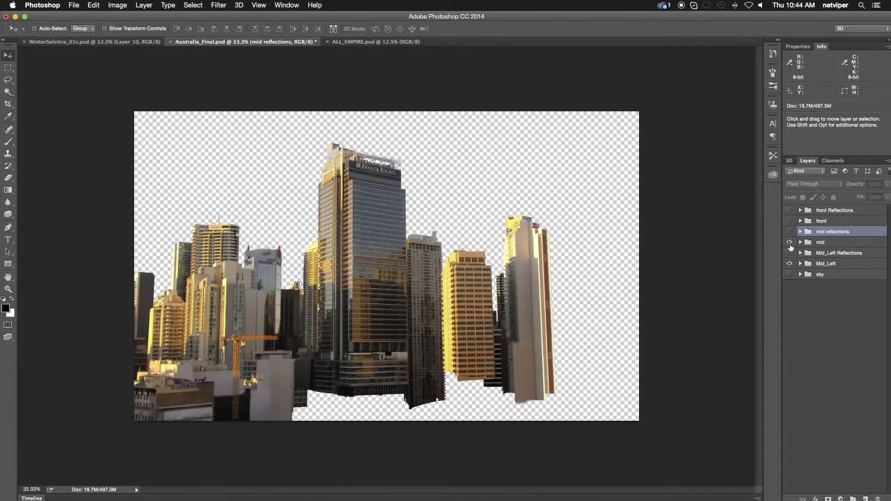
{"action": "left_click", "coordinate": [790, 242]}
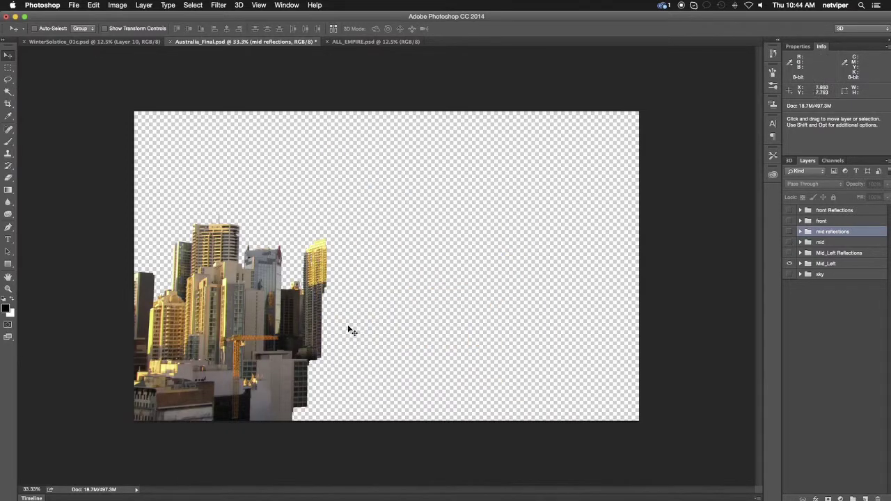
{"action": "key", "text": "z"}
{"action": "left_click", "coordinate": [332, 302]}
{"action": "left_click", "coordinate": [333, 302]}
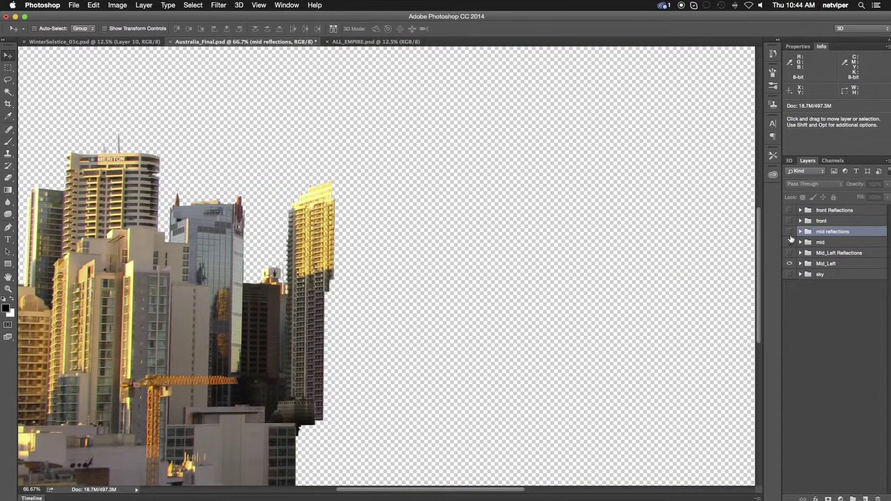
Compare the mid reflections, mid and front groups, ending with only front and Mid_Left visible.
{"action": "left_click", "coordinate": [789, 231]}
{"action": "left_click", "coordinate": [789, 231]}
{"action": "left_click", "coordinate": [789, 242]}
{"action": "left_click", "coordinate": [789, 243]}
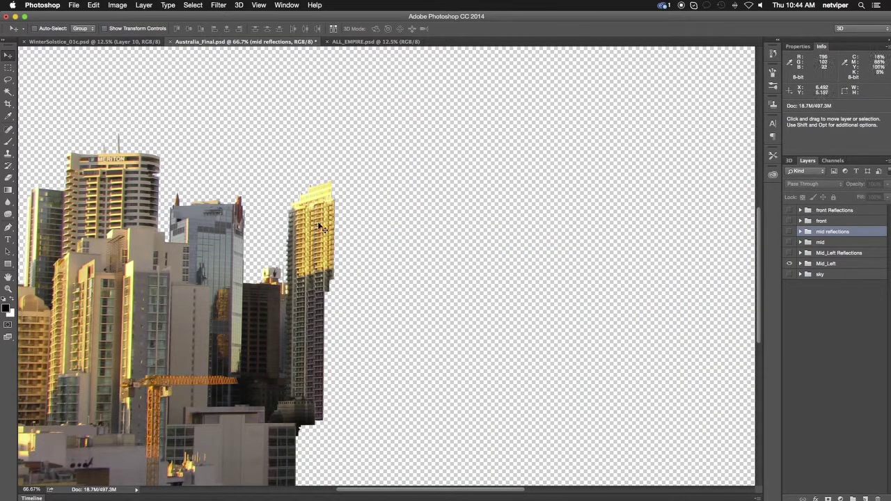
{"action": "left_click", "coordinate": [789, 222]}
{"action": "scroll", "coordinate": [587, 264], "scroll_direction": "down", "scroll_amount": 5}
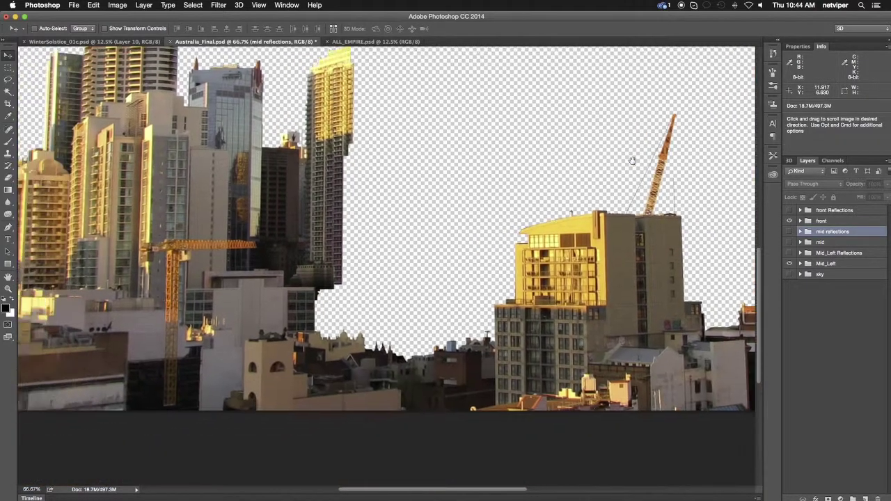
{"action": "left_click", "coordinate": [789, 221]}
{"action": "left_click", "coordinate": [789, 220]}
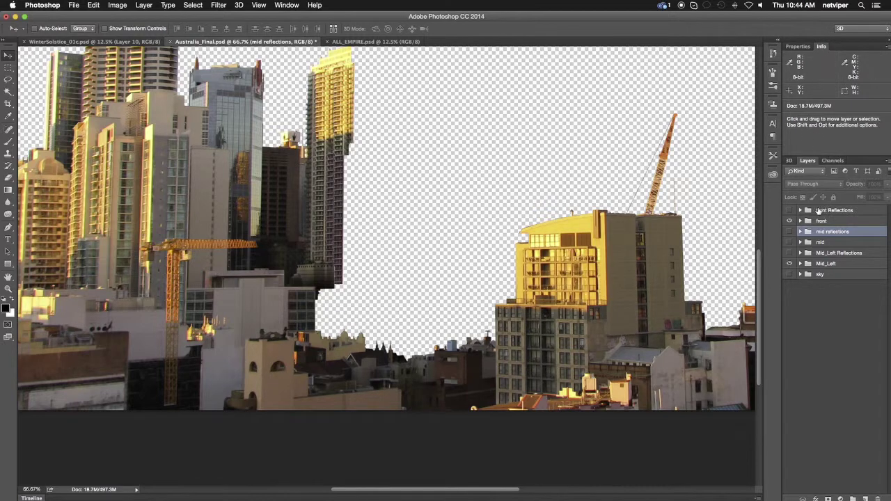
{"action": "left_click", "coordinate": [789, 220]}
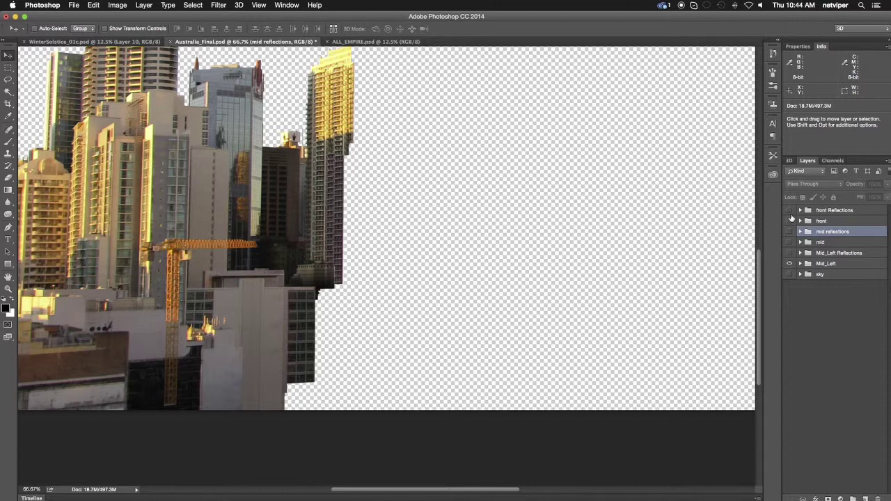
{"action": "left_click", "coordinate": [789, 222]}
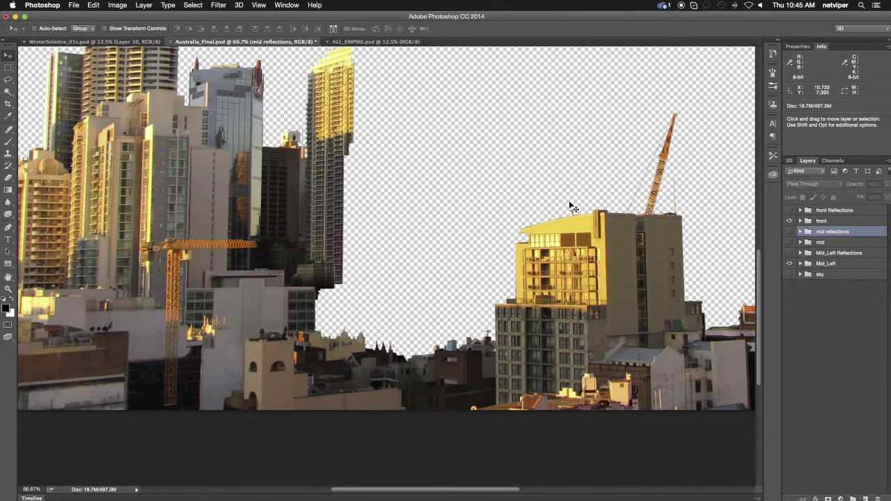
{"action": "key", "text": "super+space"}
Zoom out to the whole image and show mid, front Reflections, mid reflections and Mid_Left Reflections.
{"action": "key", "text": "Escape"}
{"action": "left_click", "coordinate": [507, 198], "text": "alt"}
{"action": "left_click", "coordinate": [508, 200], "text": "alt"}
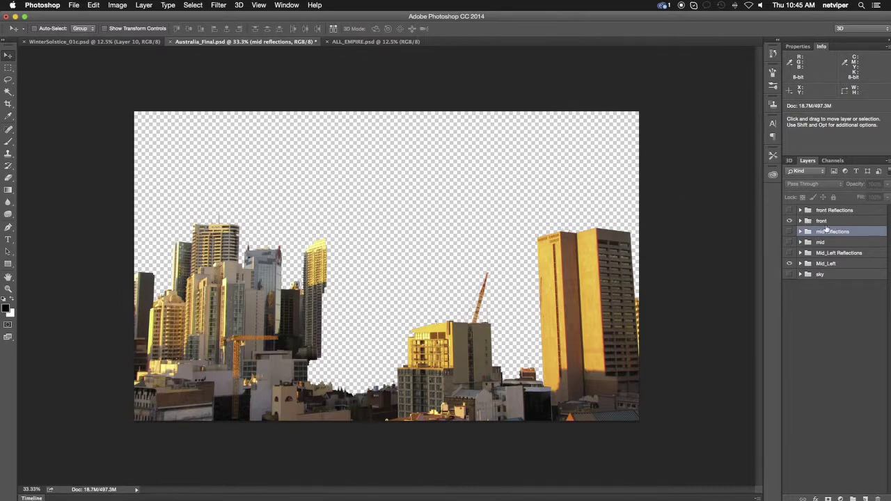
{"action": "left_click", "coordinate": [789, 242]}
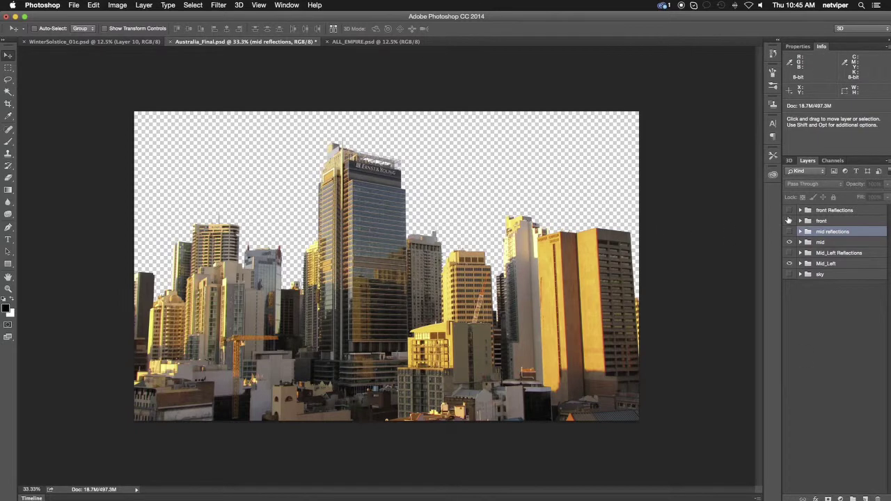
{"action": "left_click", "coordinate": [789, 210]}
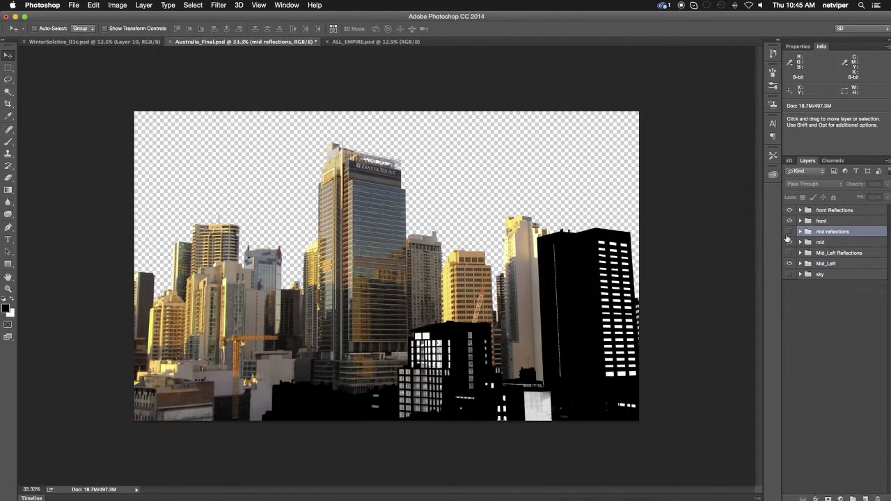
{"action": "left_click", "coordinate": [789, 232]}
{"action": "left_click", "coordinate": [788, 253]}
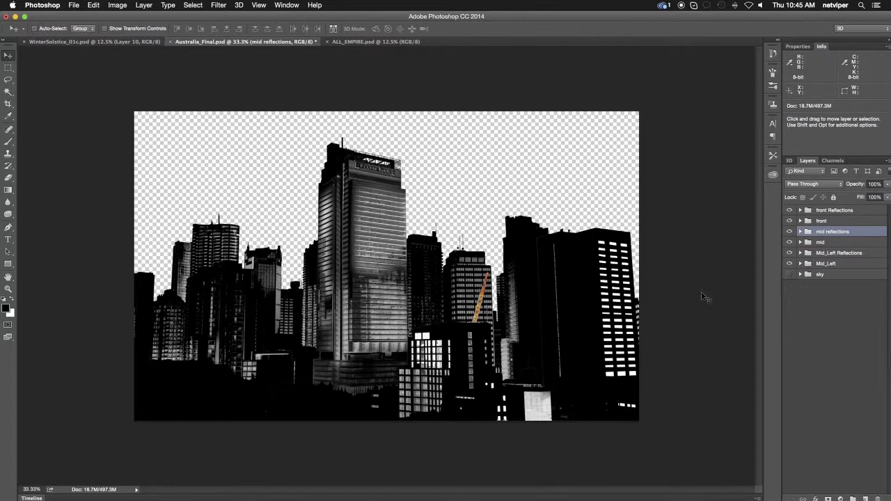
In Cinema 4D's Australia.c4d scene, nudge the pink cube left along X.
{"action": "key", "text": "super+Tab"}
{"action": "key", "text": "super+Tab"}
{"action": "key", "text": "super+Tab"}
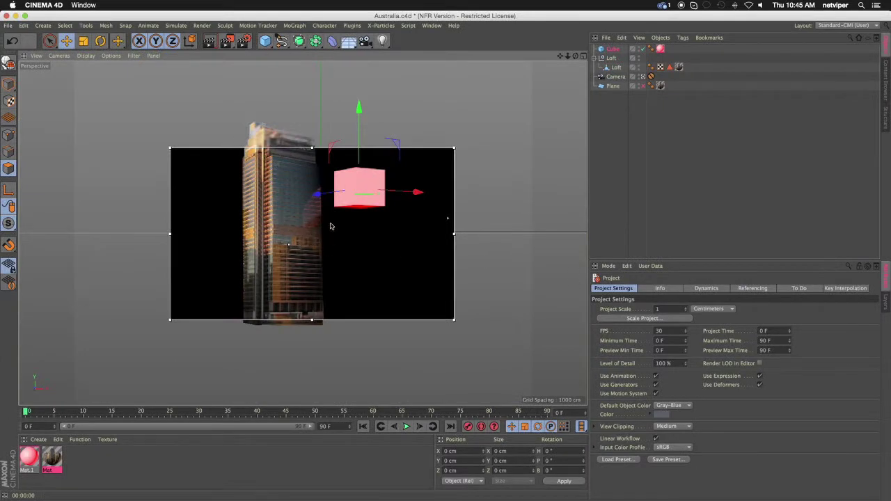
{"action": "left_click_drag", "start_coordinate": [416, 194], "coordinate": [395, 192]}
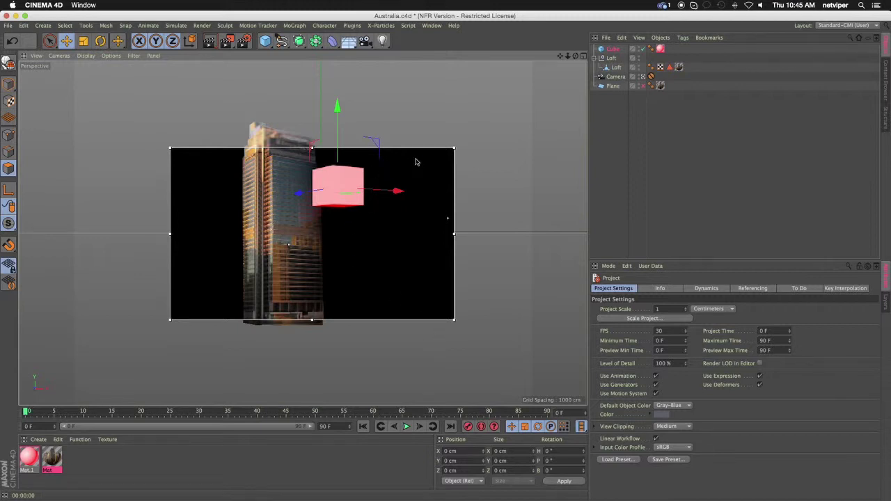
{"action": "key", "text": "super+Tab"}
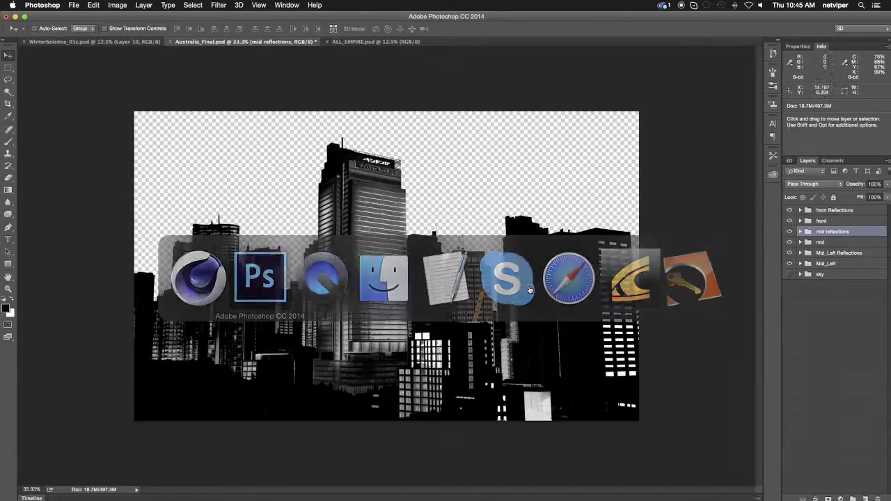
In WinterSolstice_01c.psd, toggle Layer 9 and Layer 7 copy to inspect them, then switch to ALL_EMPIRE.psd.
{"action": "left_click", "coordinate": [103, 42]}
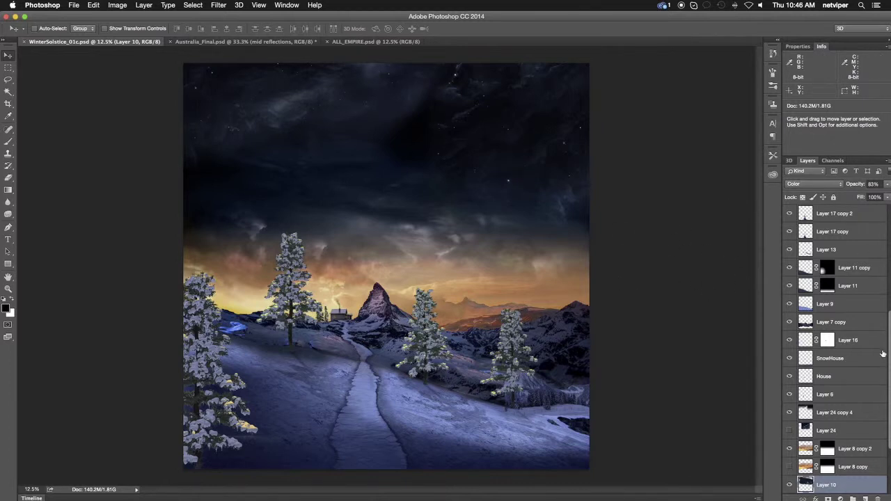
{"action": "left_click", "coordinate": [789, 304]}
{"action": "left_click", "coordinate": [788, 304]}
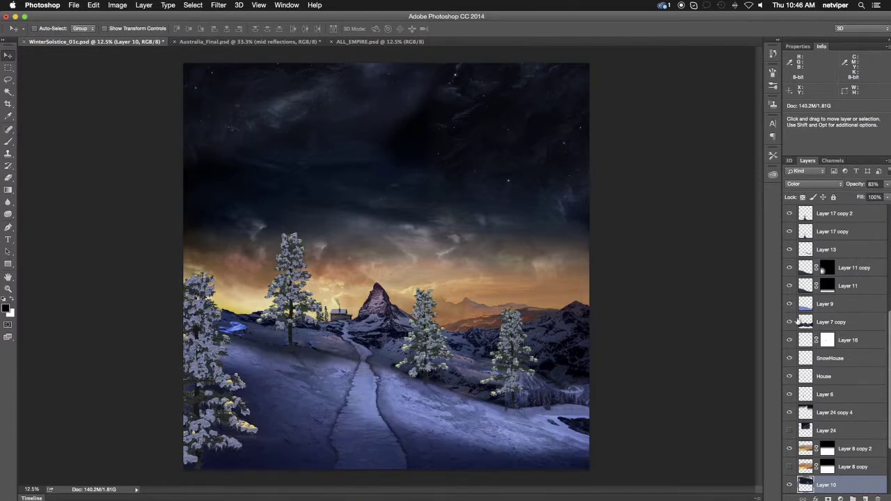
{"action": "left_click", "coordinate": [788, 322]}
{"action": "left_click", "coordinate": [789, 322]}
{"action": "left_click", "coordinate": [789, 322]}
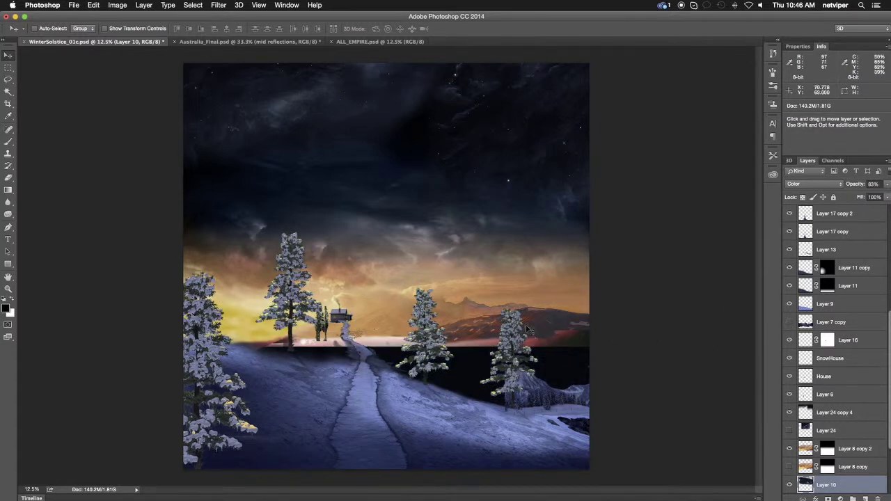
{"action": "left_click", "coordinate": [788, 322]}
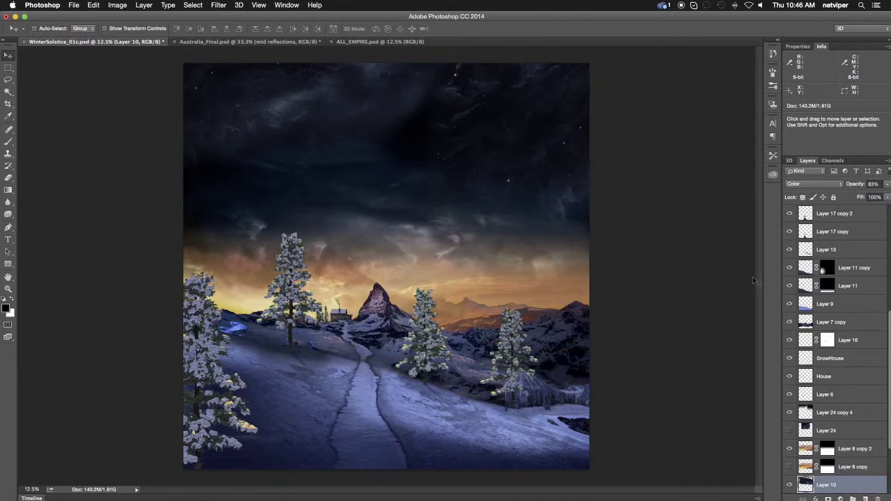
{"action": "left_click", "coordinate": [380, 42]}
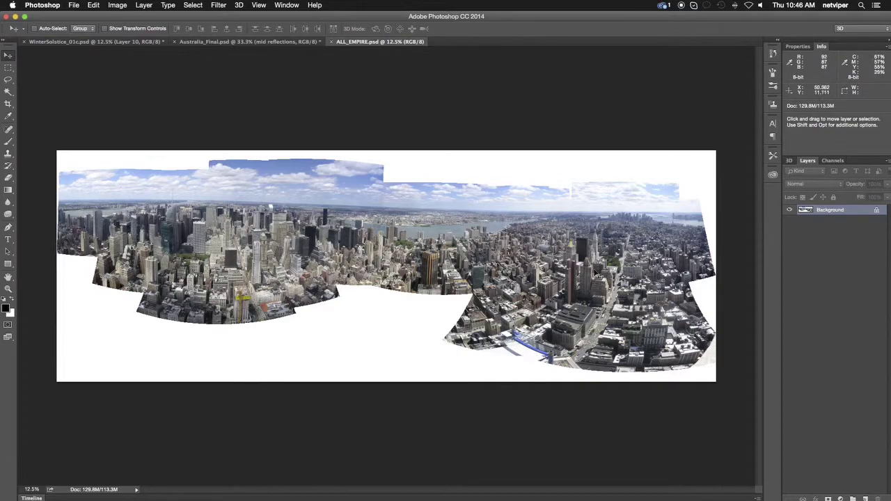
Zoom into the panorama, then preview the Empire folder's source photos IMG_0038 through IMG_0073.
{"action": "key", "text": "super+space"}
{"action": "left_click_drag", "start_coordinate": [255, 238], "coordinate": [265, 325]}
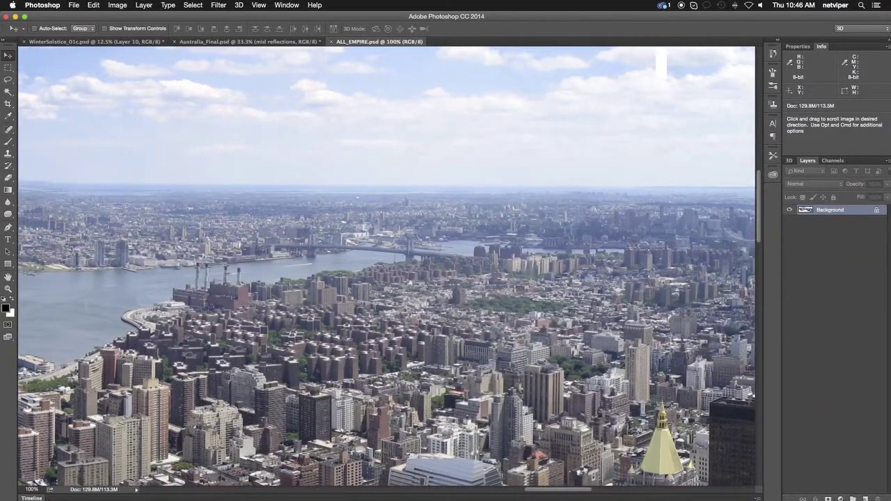
{"action": "left_click", "coordinate": [73, 4]}
{"action": "left_click", "coordinate": [90, 26]}
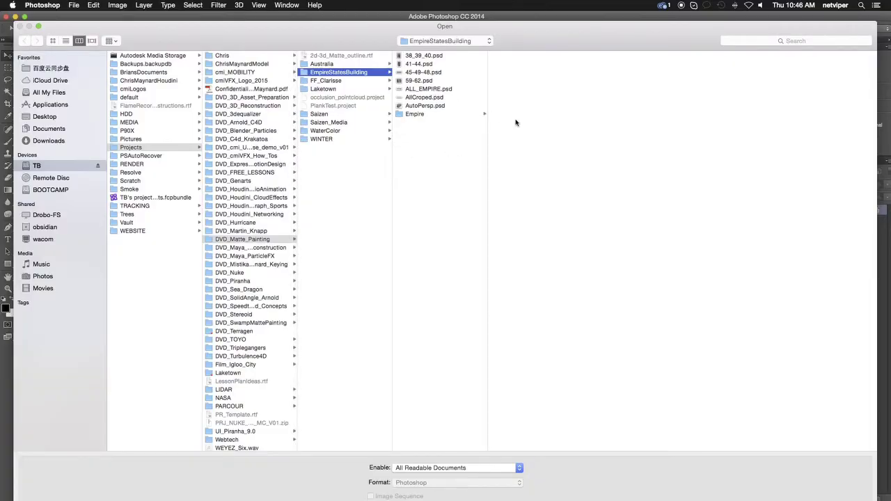
{"action": "left_click", "coordinate": [424, 114]}
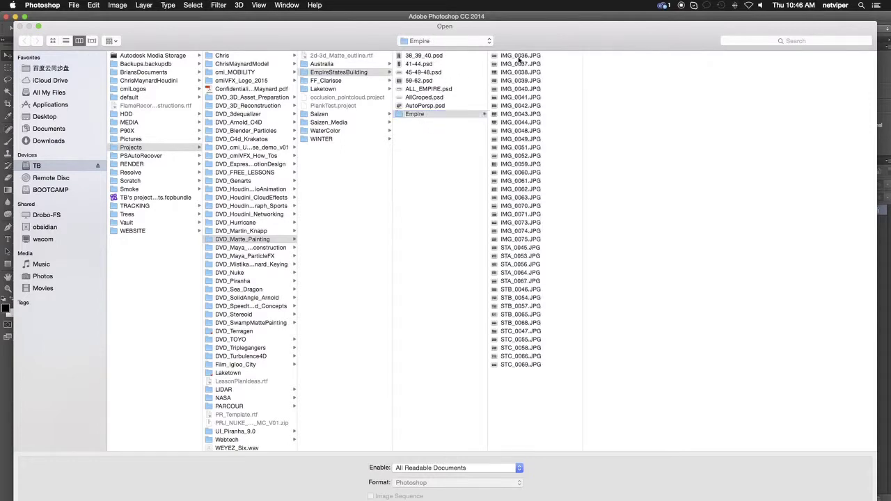
{"action": "left_click", "coordinate": [519, 56]}
{"action": "left_click", "coordinate": [519, 72]}
{"action": "left_click", "coordinate": [515, 106]}
{"action": "left_click", "coordinate": [517, 139]}
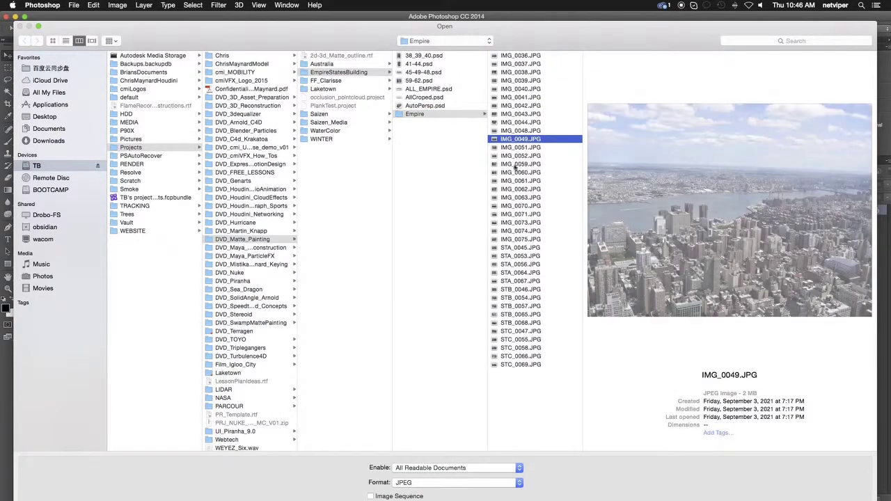
{"action": "left_click", "coordinate": [517, 189]}
{"action": "left_click", "coordinate": [518, 223]}
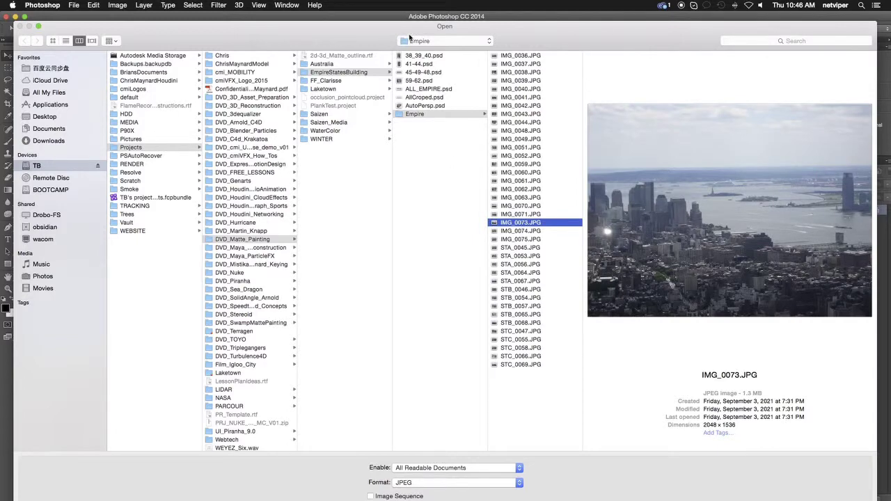
Preview the 38_39_40, 41-44, 45-49-48 and 59-62 stitches, then open ALL_EMPIRE.psd.
{"action": "left_click", "coordinate": [428, 56]}
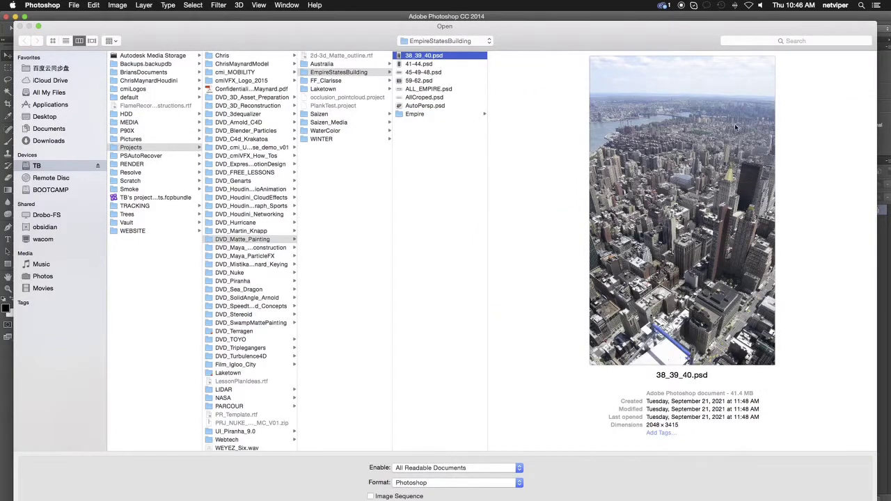
{"action": "left_click", "coordinate": [416, 64]}
{"action": "left_click", "coordinate": [423, 73]}
{"action": "left_click", "coordinate": [428, 80], "text": "shift"}
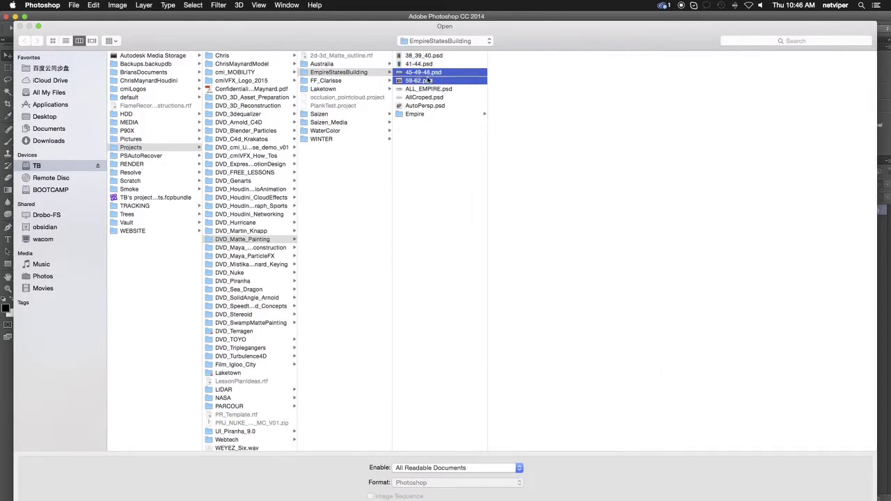
{"action": "left_click", "coordinate": [430, 73]}
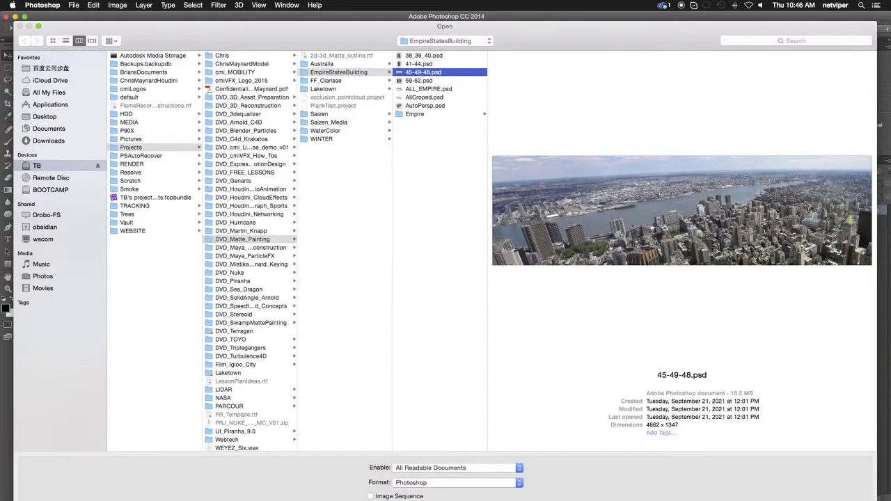
{"action": "left_click", "coordinate": [429, 81]}
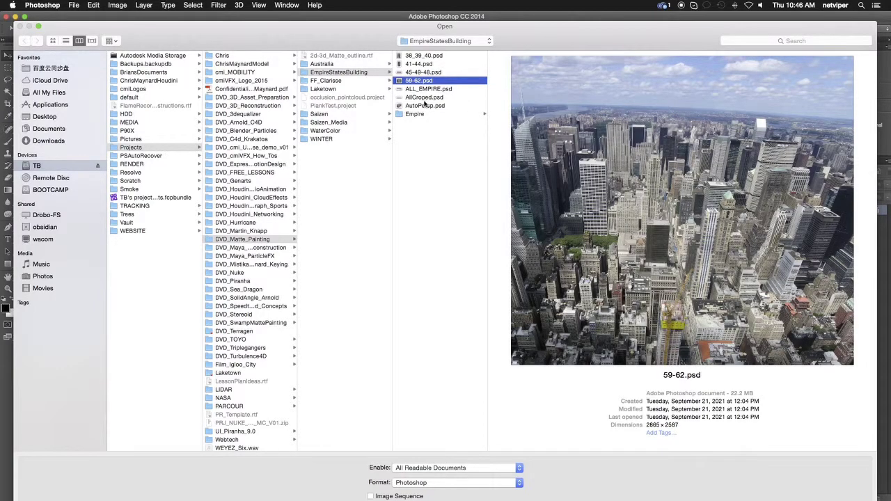
{"action": "left_click", "coordinate": [429, 90]}
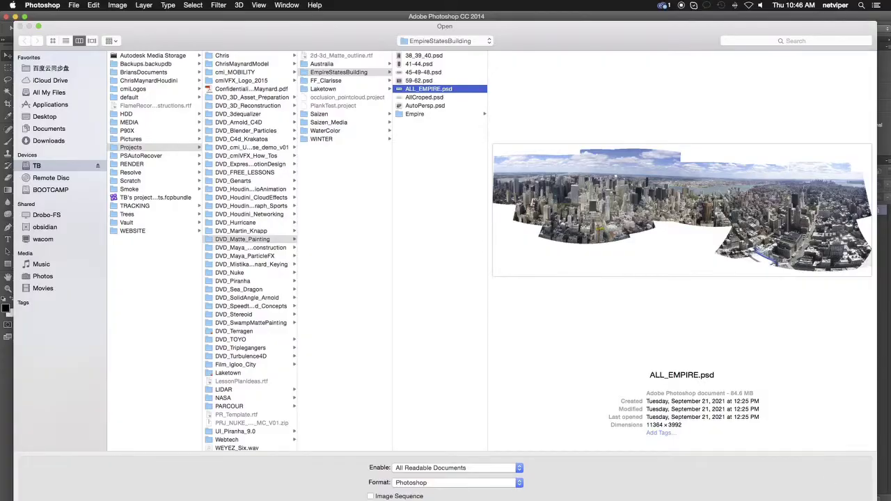
{"action": "key", "text": "Return"}
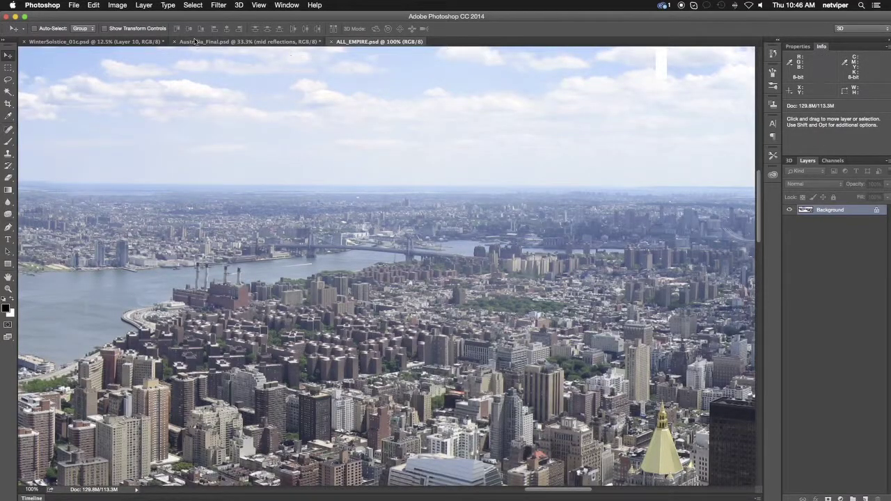
{"action": "key", "text": "super+Tab"}
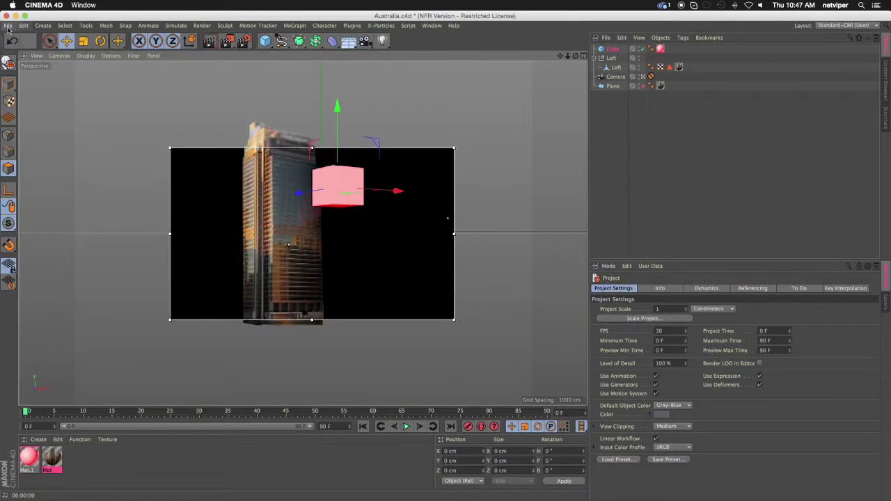
Switch Cinema 4D to the WinterSky_02.c4d scene and orbit around its snowy mountain terrain.
{"action": "left_click", "coordinate": [7, 25]}
{"action": "left_click", "coordinate": [432, 25]}
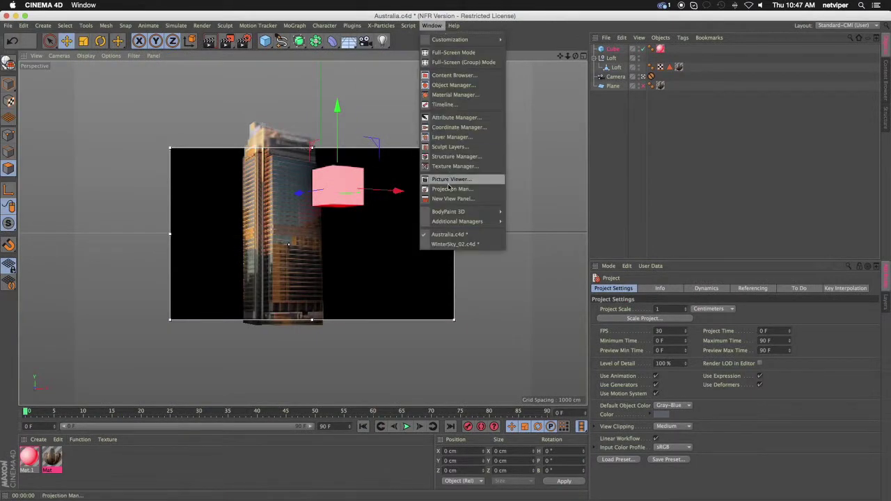
{"action": "left_click", "coordinate": [449, 244]}
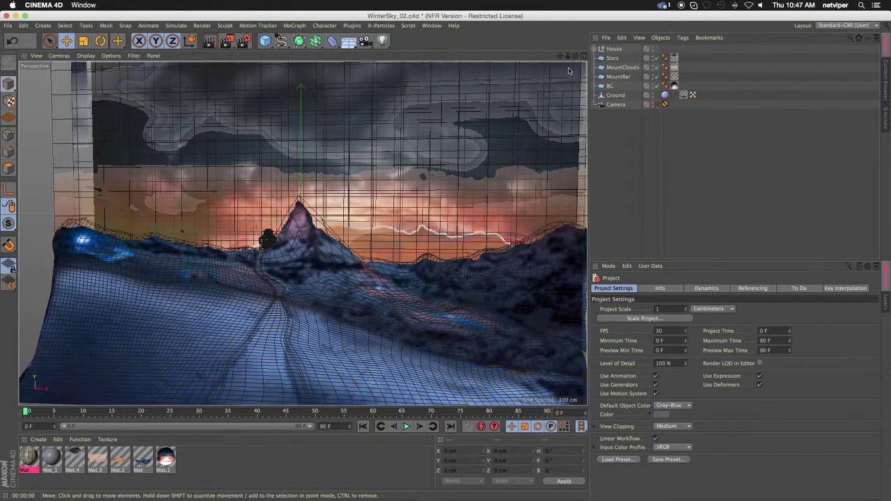
{"action": "left_click_drag", "start_coordinate": [449, 244], "coordinate": [302, 232]}
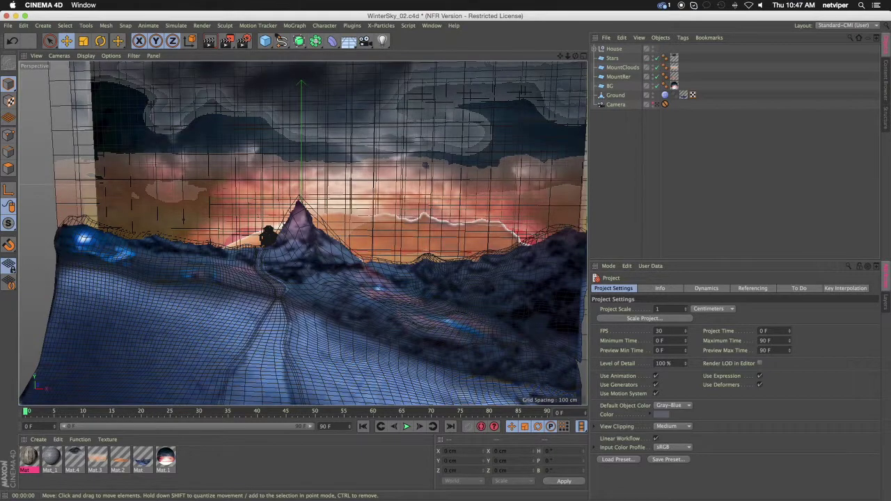
{"action": "key", "text": "super+Tab"}
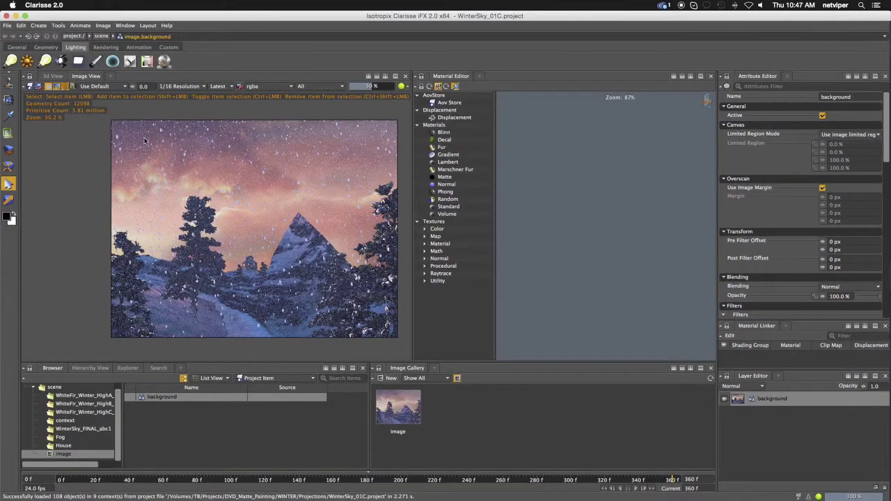
Switch to the 3d View and orbit in toward the sky plane and mountain terrain.
{"action": "left_click", "coordinate": [52, 76]}
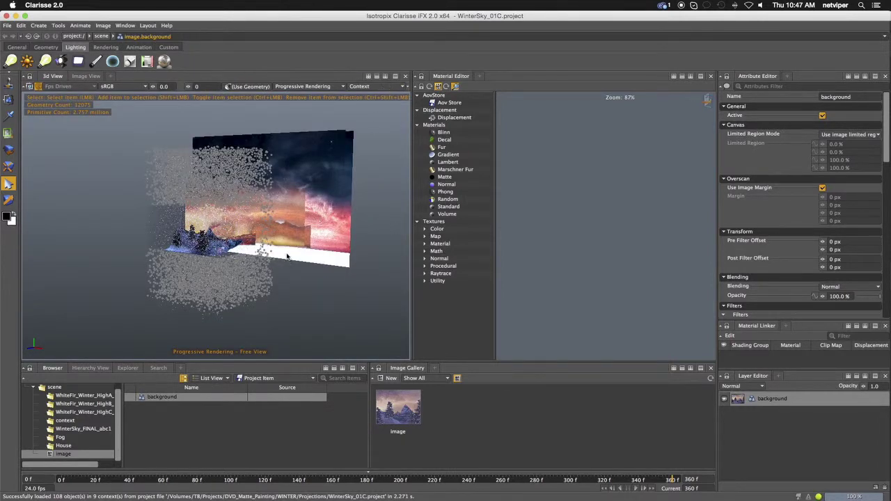
{"action": "left_click_drag", "start_coordinate": [239, 265], "coordinate": [282, 270]}
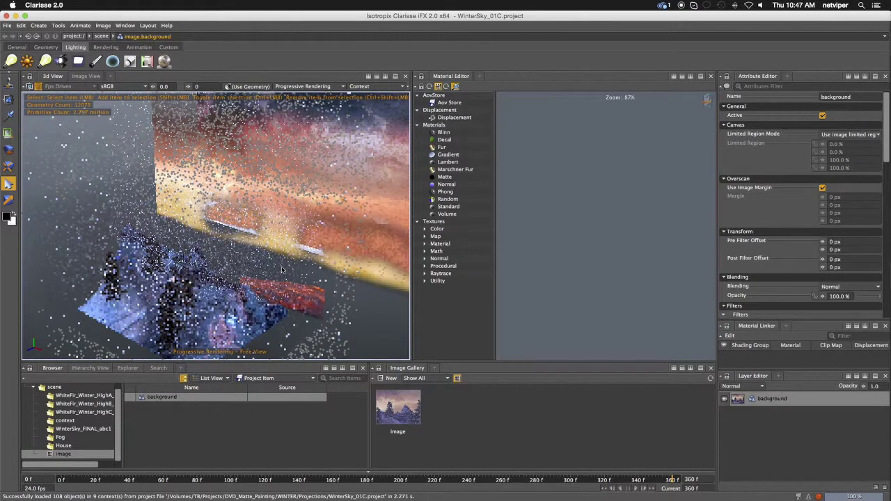
{"action": "left_click_drag", "start_coordinate": [341, 277], "coordinate": [204, 259]}
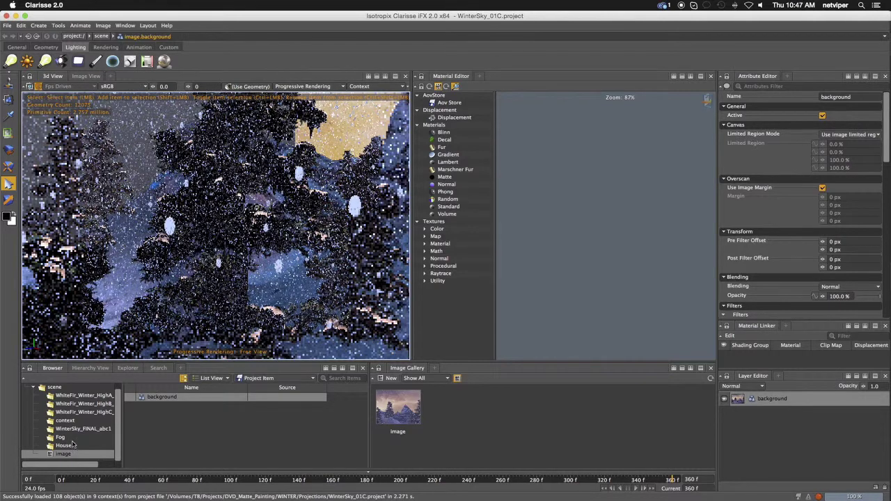
Open the WhiteFir_Winter_HighA context and select its eight parts, starting from WhiteFirBark_2.
{"action": "left_click", "coordinate": [79, 413]}
{"action": "left_click", "coordinate": [301, 257]}
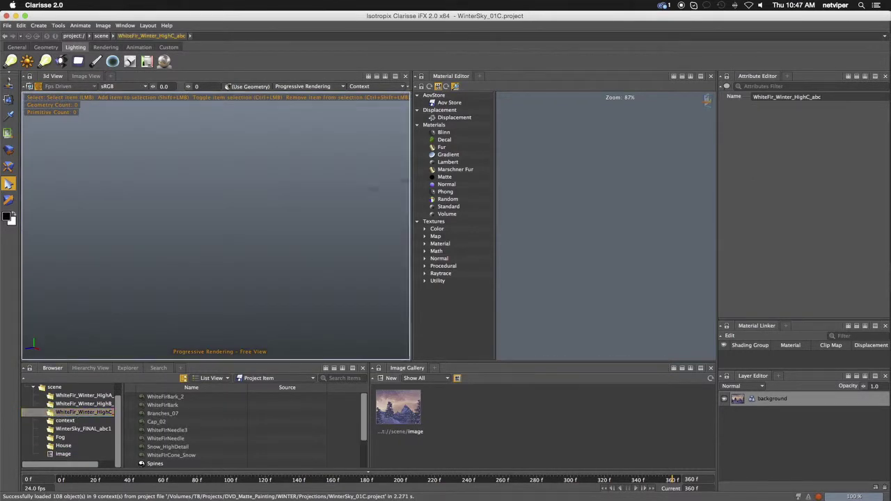
{"action": "left_click_drag", "start_coordinate": [328, 255], "coordinate": [255, 365]}
{"action": "left_click", "coordinate": [74, 396]}
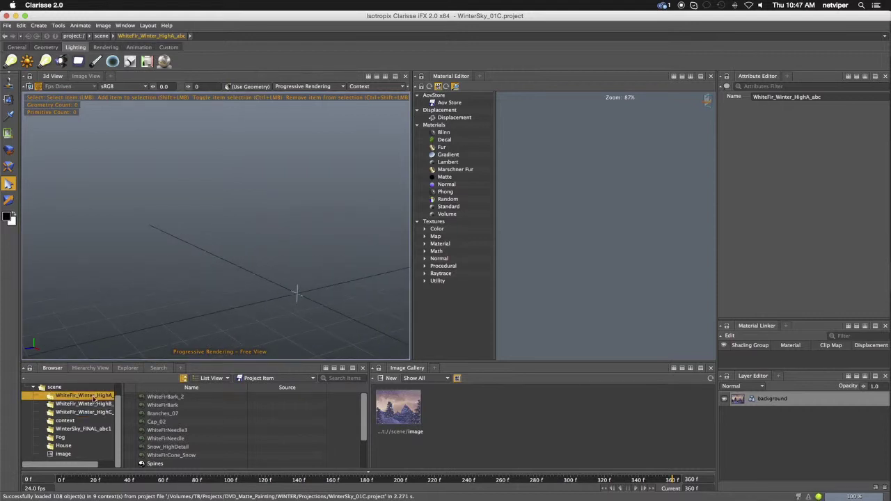
{"action": "left_click", "coordinate": [176, 397]}
{"action": "left_click", "coordinate": [175, 455], "text": "shift"}
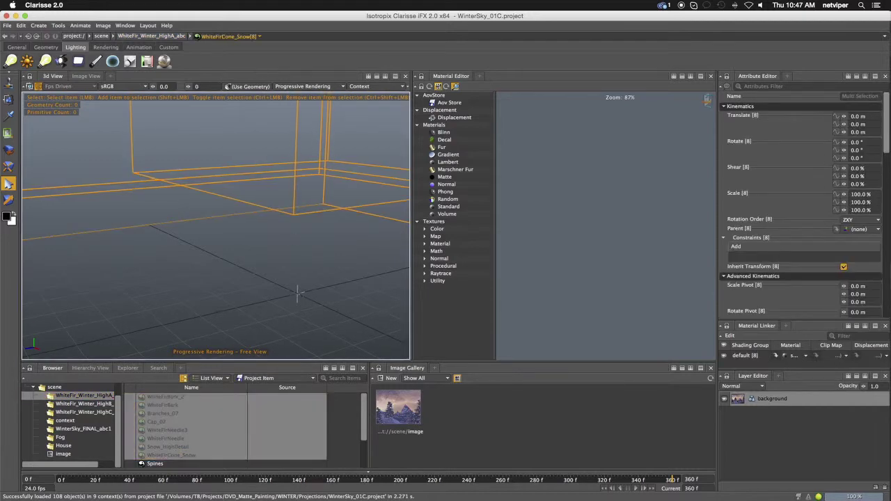
Turn on Display Visible for the selected fir parts and scrub the timeline to frame 69, then back to 0.
{"action": "left_click_drag", "start_coordinate": [256, 261], "coordinate": [264, 142]}
{"action": "scroll", "coordinate": [870, 153], "scroll_direction": "down", "scroll_amount": 10}
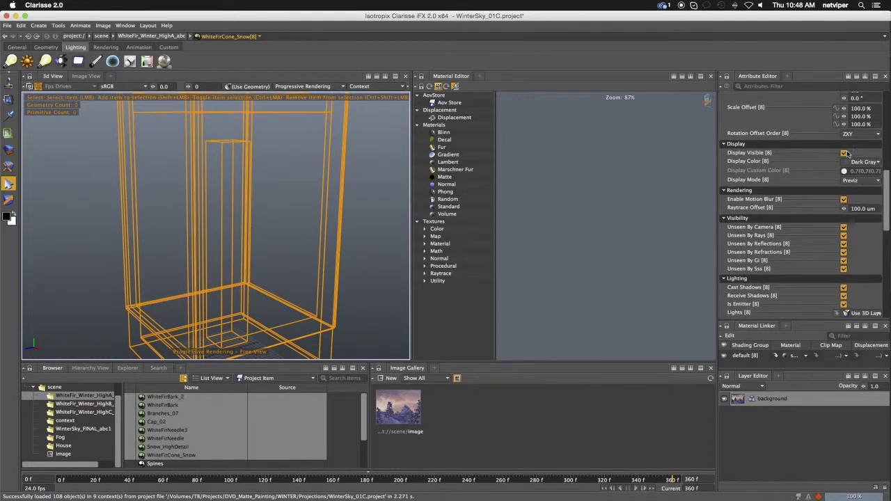
{"action": "left_click", "coordinate": [844, 153]}
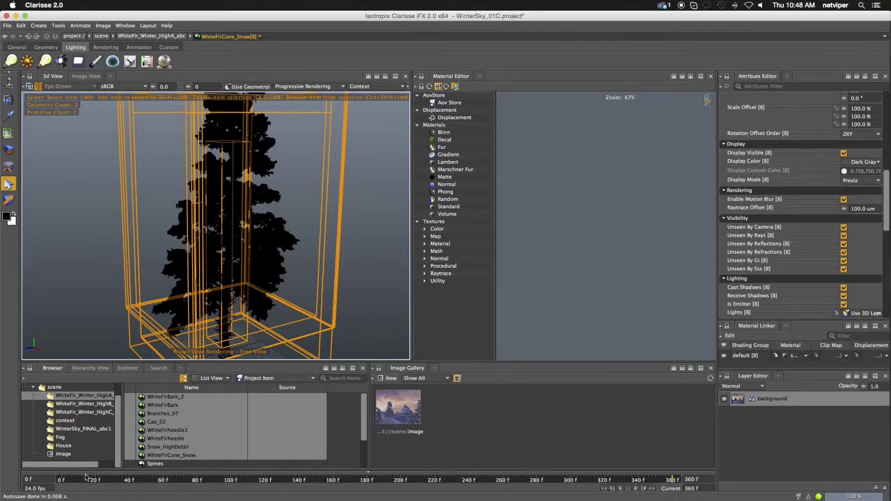
{"action": "left_click_drag", "start_coordinate": [96, 481], "coordinate": [405, 481]}
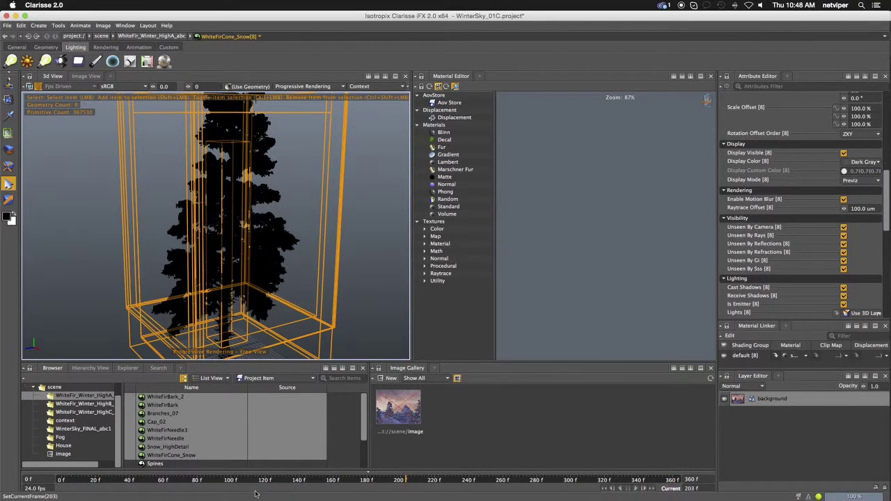
{"action": "left_click_drag", "start_coordinate": [76, 482], "coordinate": [46, 483]}
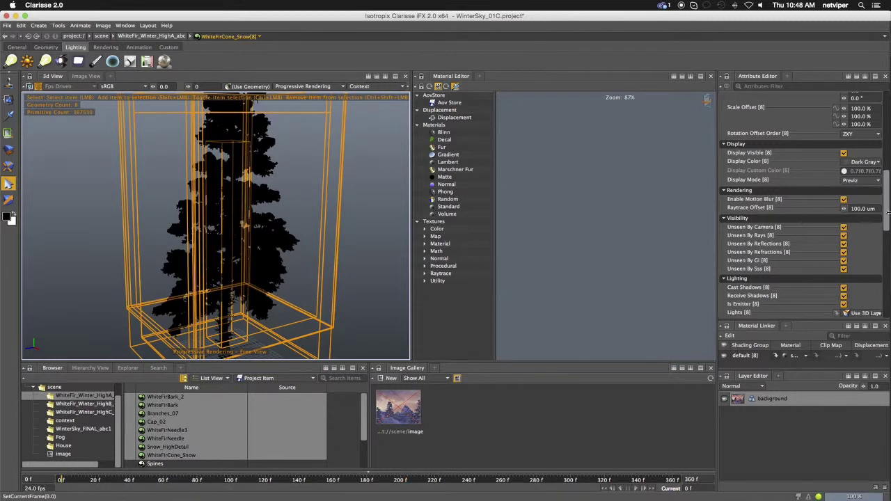